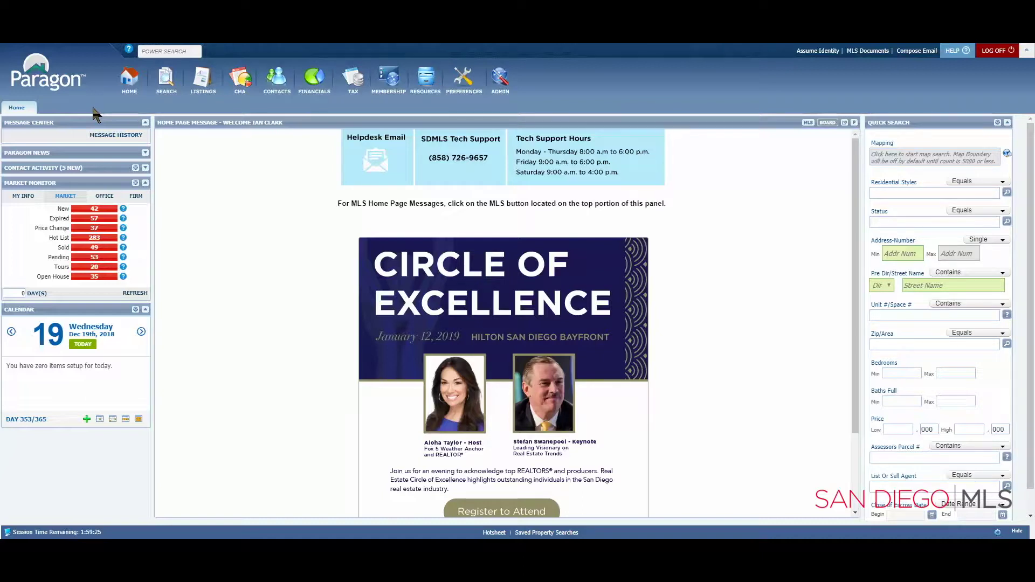
- Show the Listings menu with its add-listing and maintenance options
{"action": "left_click", "coordinate": [199, 90]}
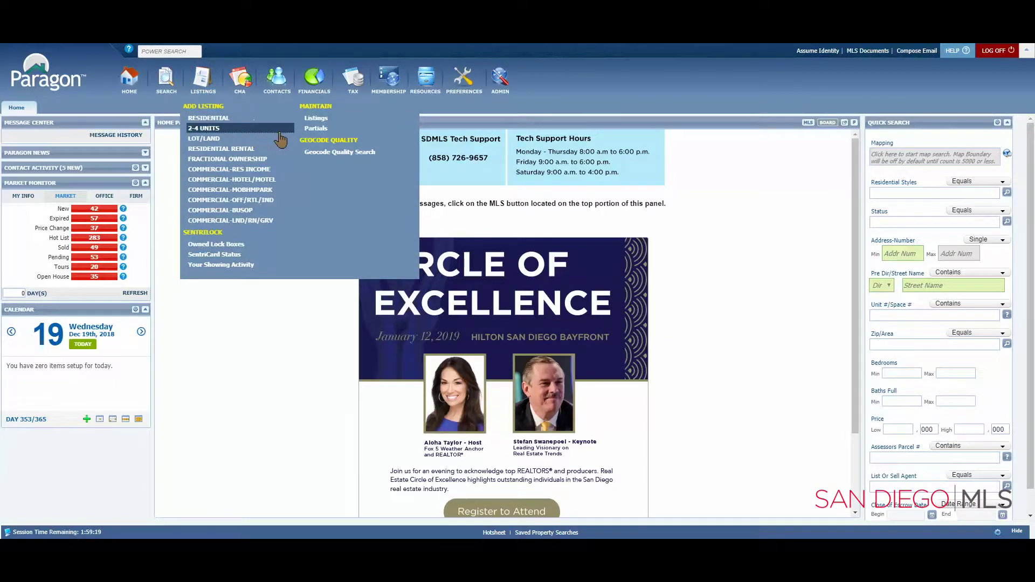
- Search Partials limited to My Listings and open listing 244495 at 900 C St for maintenance
{"action": "left_click", "coordinate": [322, 129]}
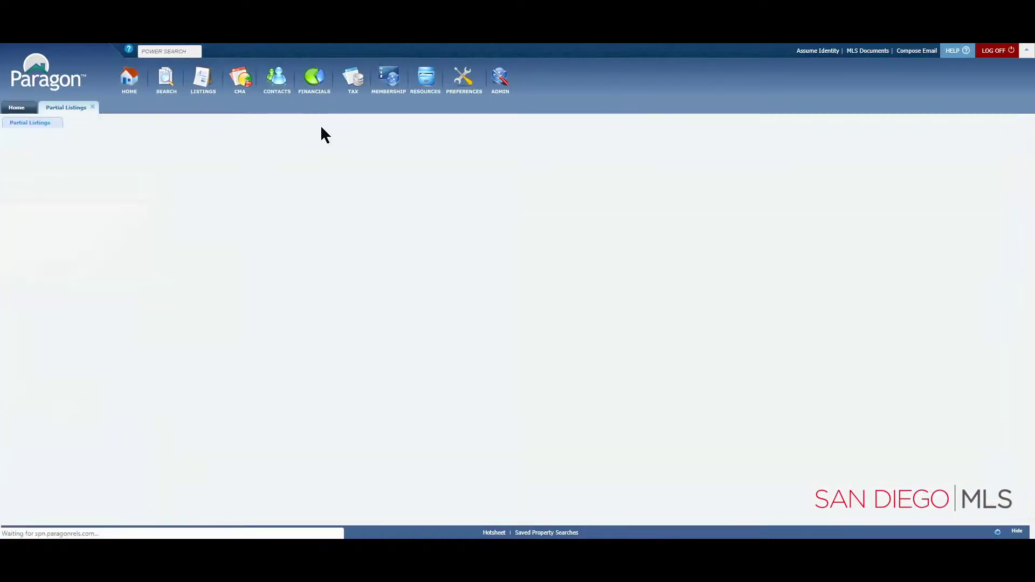
{"action": "left_click", "coordinate": [434, 159]}
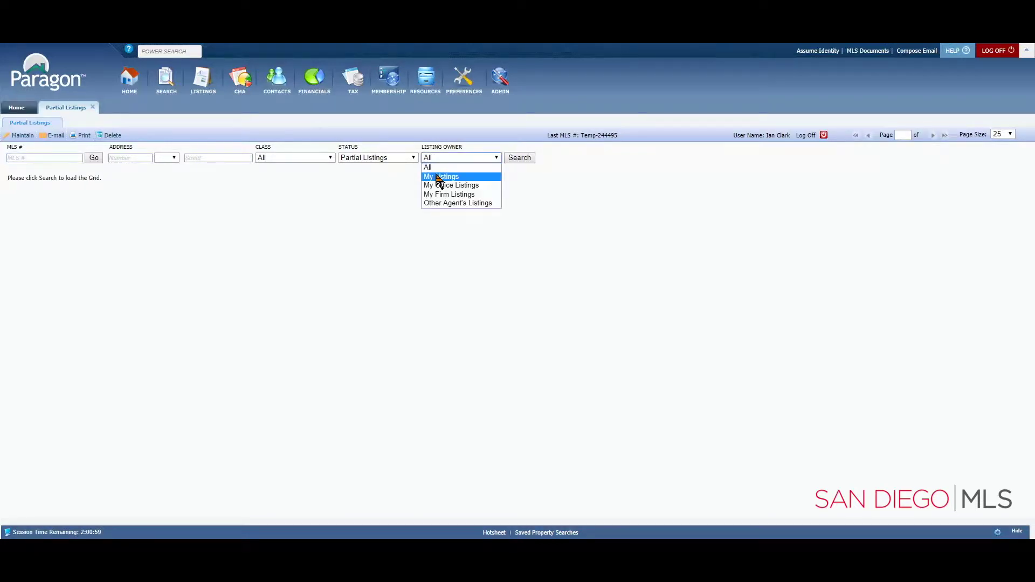
{"action": "left_click", "coordinate": [441, 177]}
{"action": "left_click", "coordinate": [515, 158]}
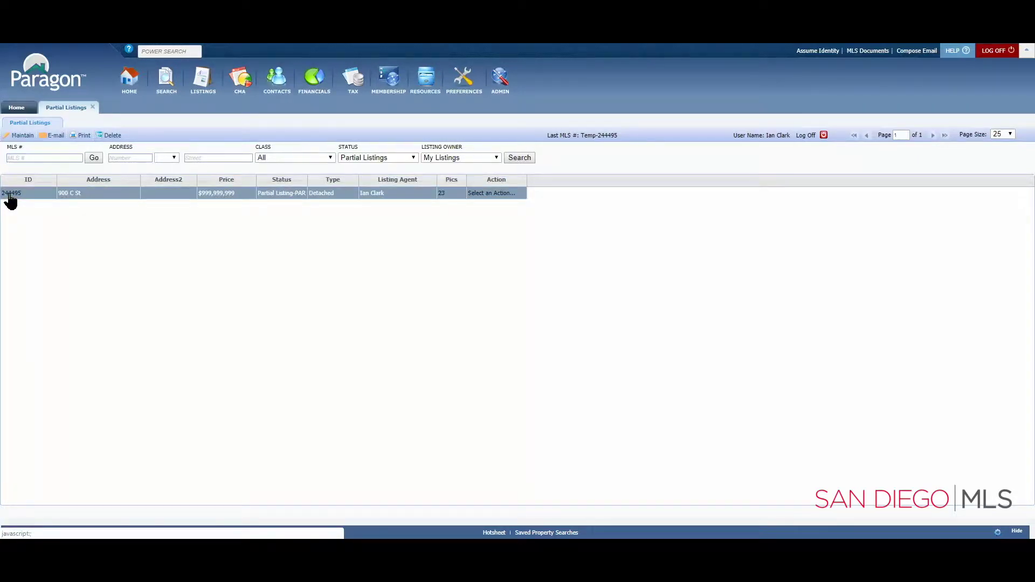
{"action": "left_click", "coordinate": [10, 194]}
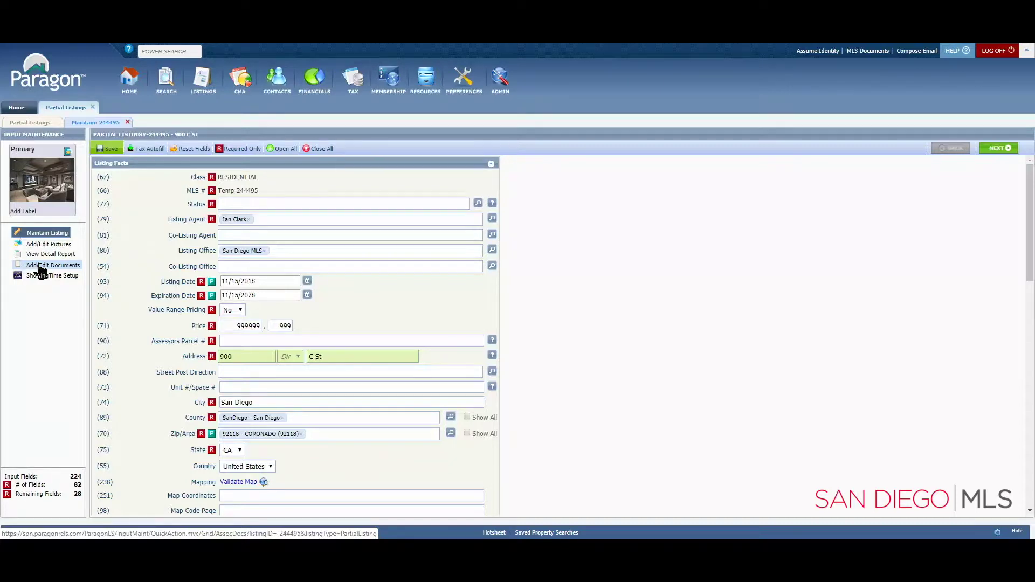
- Go to Add/Edit Documents for listing 244495 and start a new document entry
{"action": "left_click", "coordinate": [37, 266]}
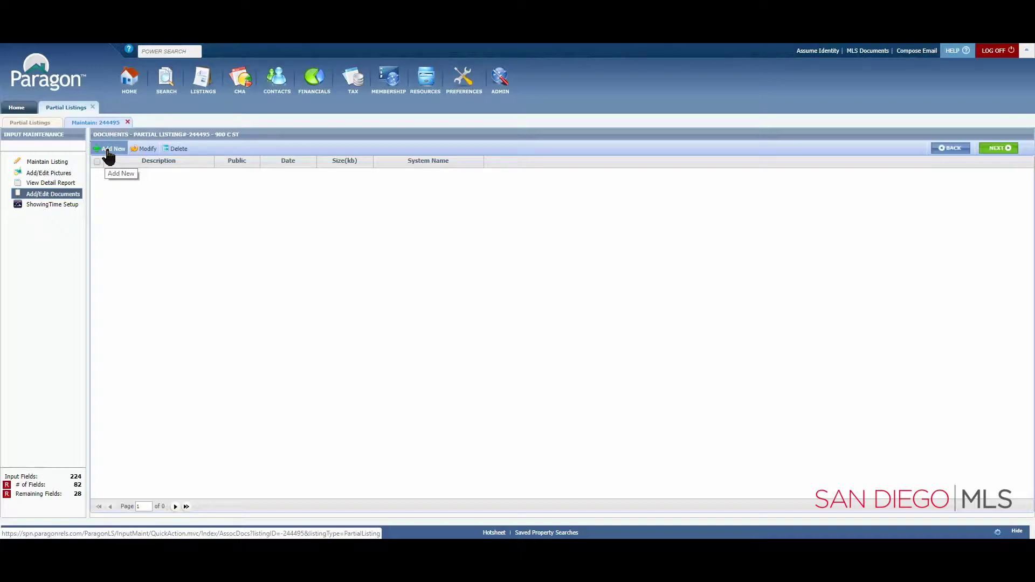
{"action": "left_click", "coordinate": [109, 153]}
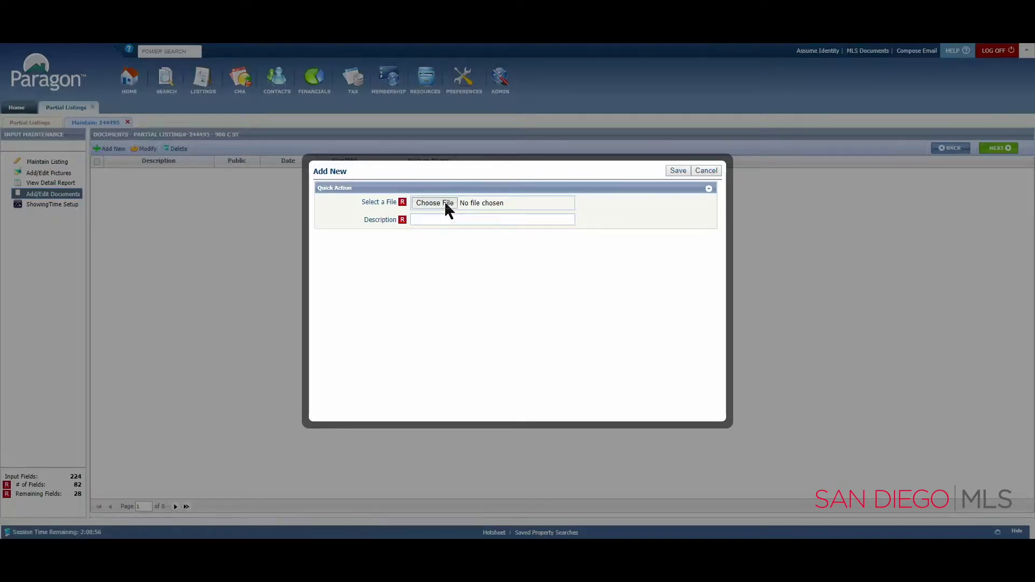
- Choose Floor Plan.docx from the Documents folder as the file to attach
{"action": "left_click", "coordinate": [446, 205]}
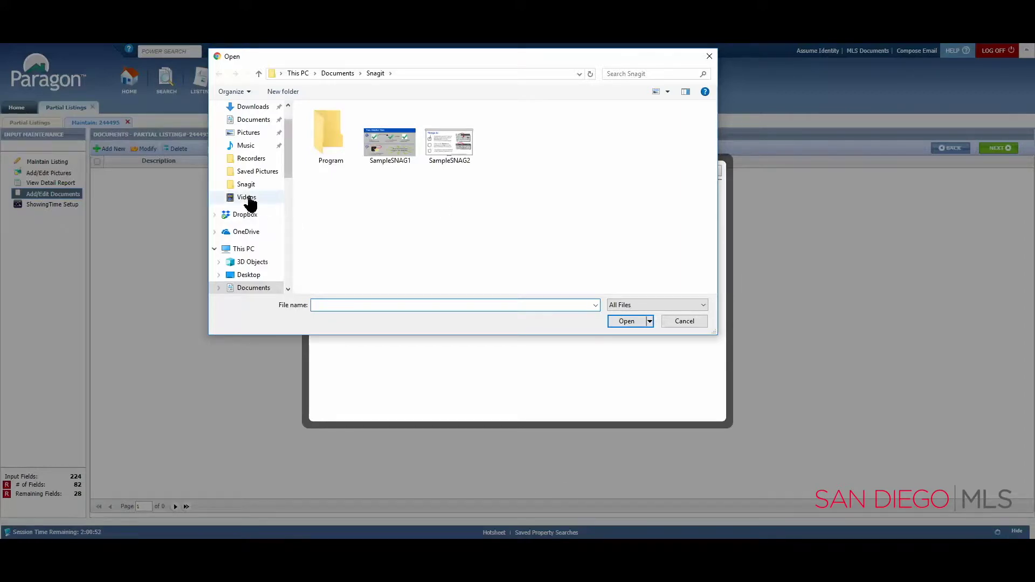
{"action": "left_click", "coordinate": [250, 121]}
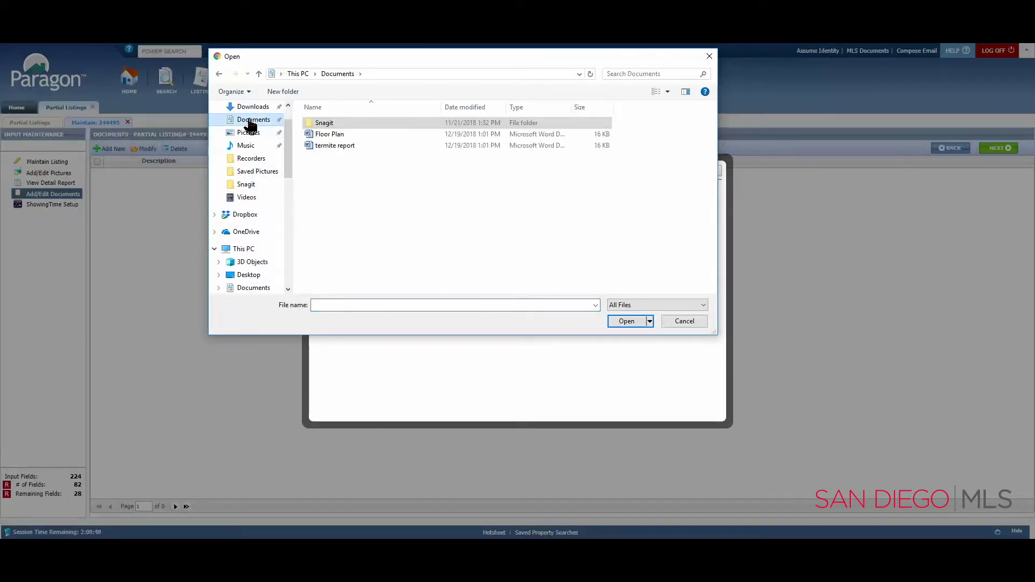
{"action": "left_click", "coordinate": [333, 136]}
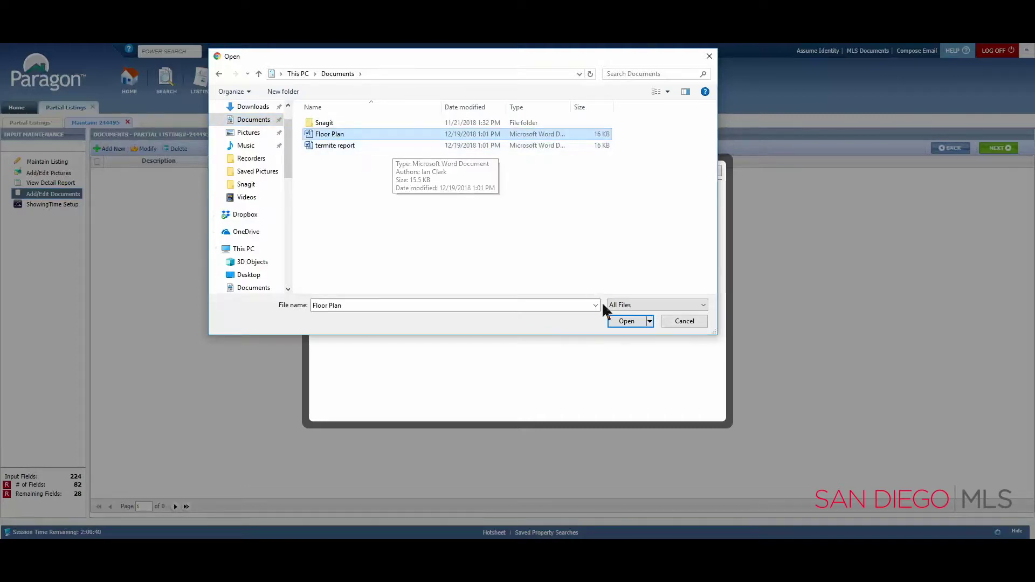
{"action": "left_click", "coordinate": [628, 322]}
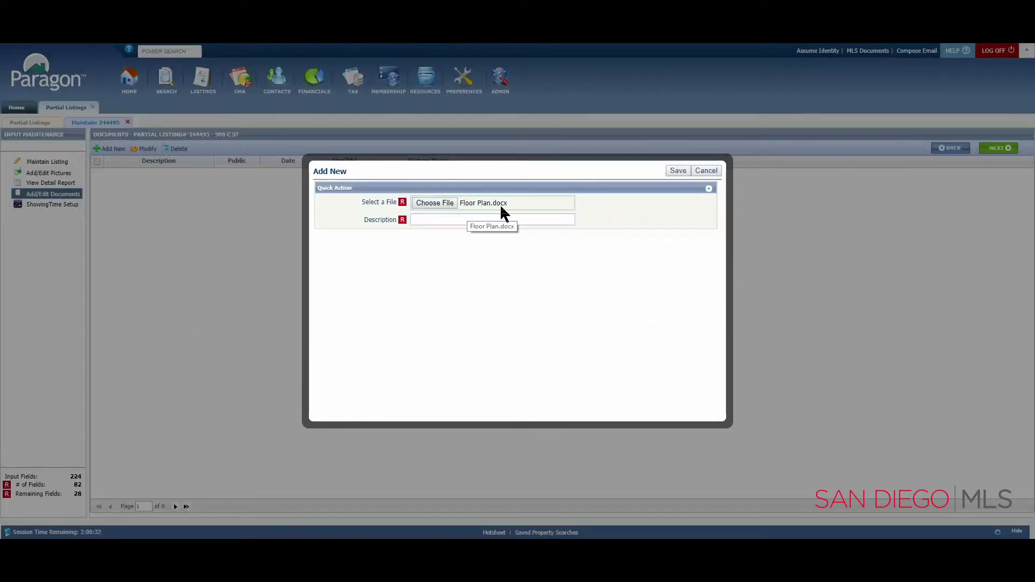
{"action": "left_click", "coordinate": [442, 221]}
{"action": "type", "text": "Floor Plan"}
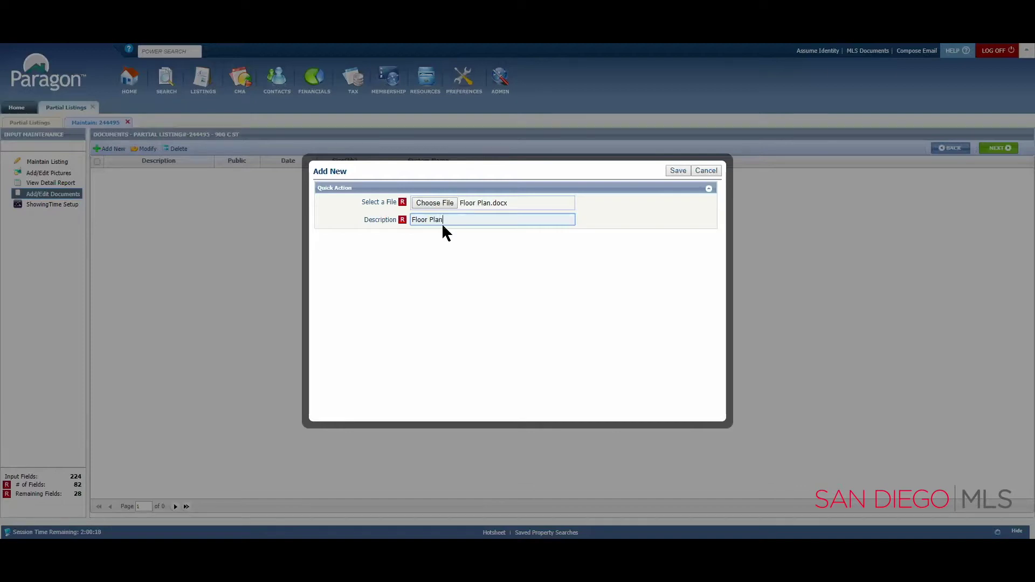
- Save Floor Plan.docx to the listing with the description Floor Plan
{"action": "left_click", "coordinate": [678, 172]}
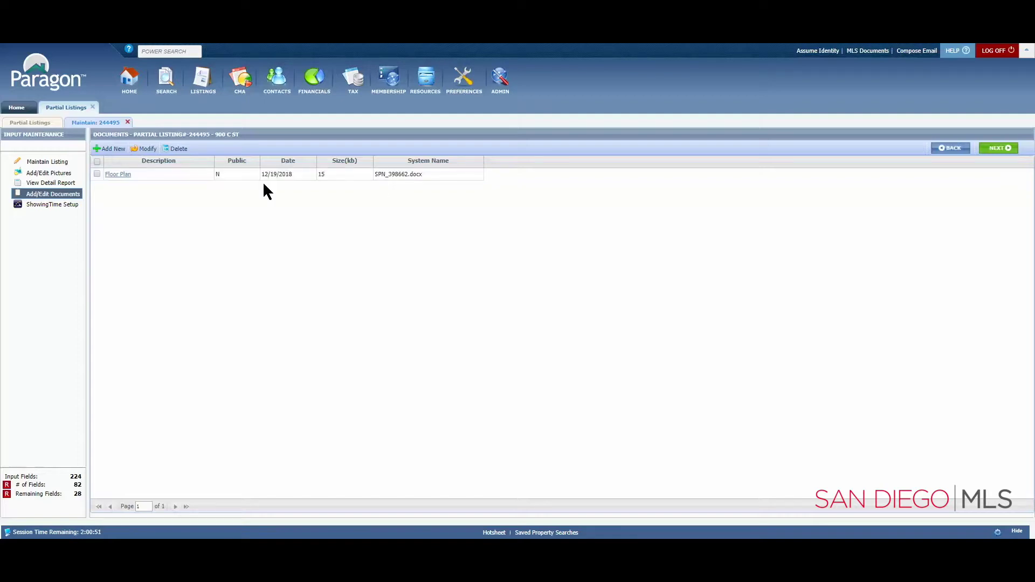
- Attach termite report.docx as a second document described Termite Report and save it
{"action": "left_click", "coordinate": [105, 152]}
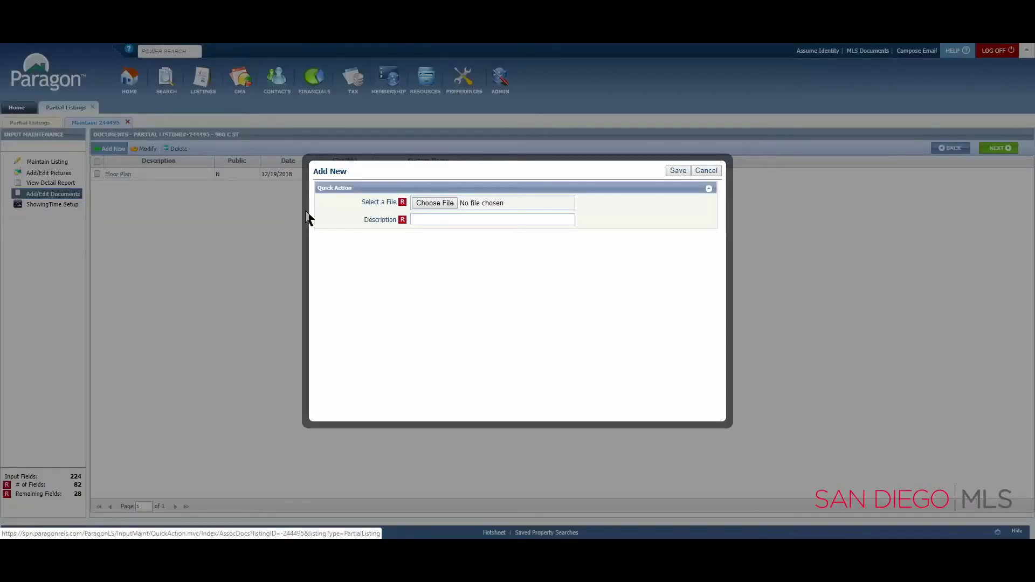
{"action": "left_click", "coordinate": [429, 204]}
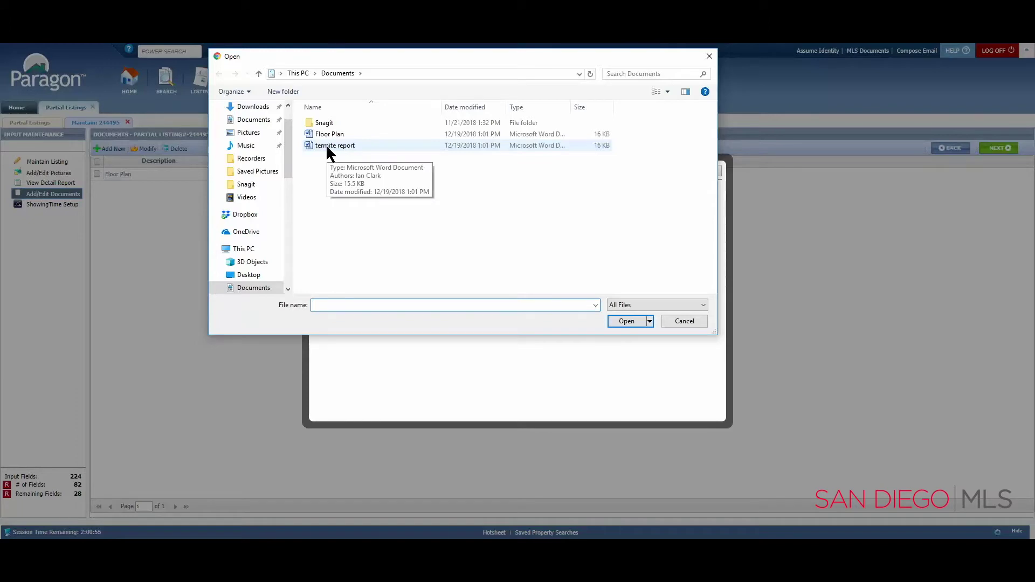
{"action": "left_click", "coordinate": [328, 149]}
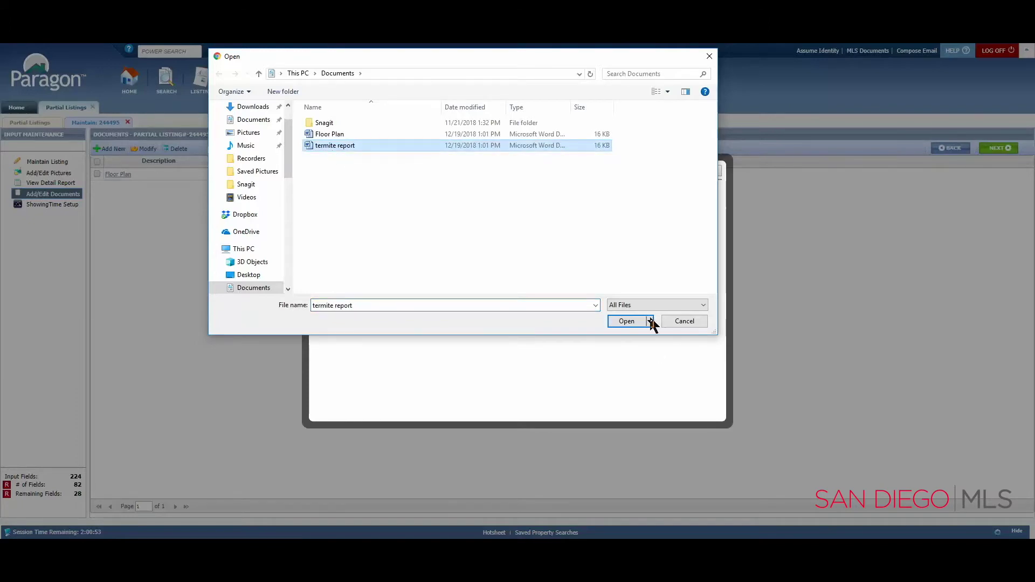
{"action": "left_click", "coordinate": [629, 322]}
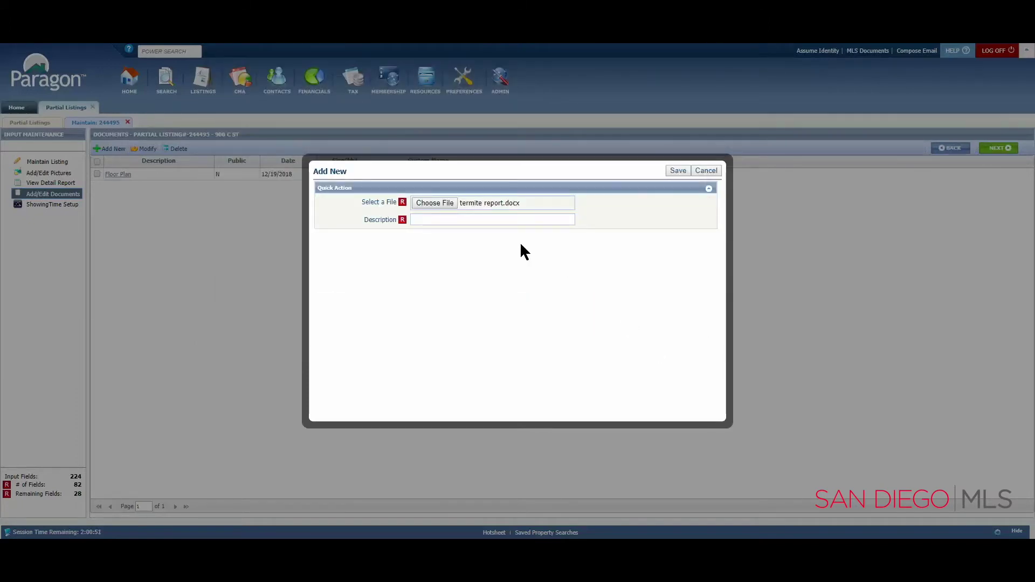
{"action": "left_click", "coordinate": [502, 220]}
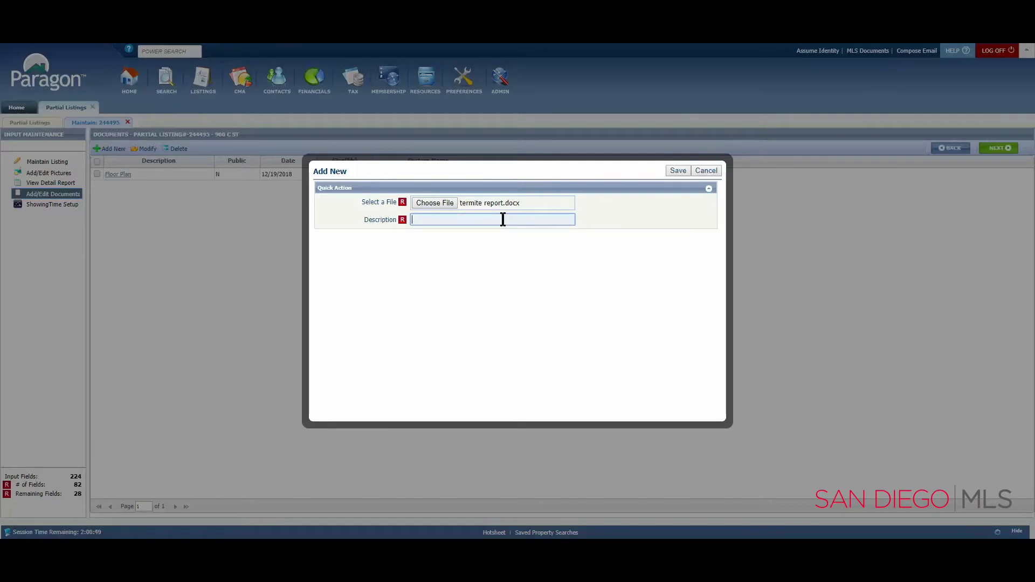
{"action": "type", "text": "Term"}
{"action": "type", "text": "ite Repo"}
{"action": "type", "text": "rt"}
{"action": "left_click", "coordinate": [672, 171]}
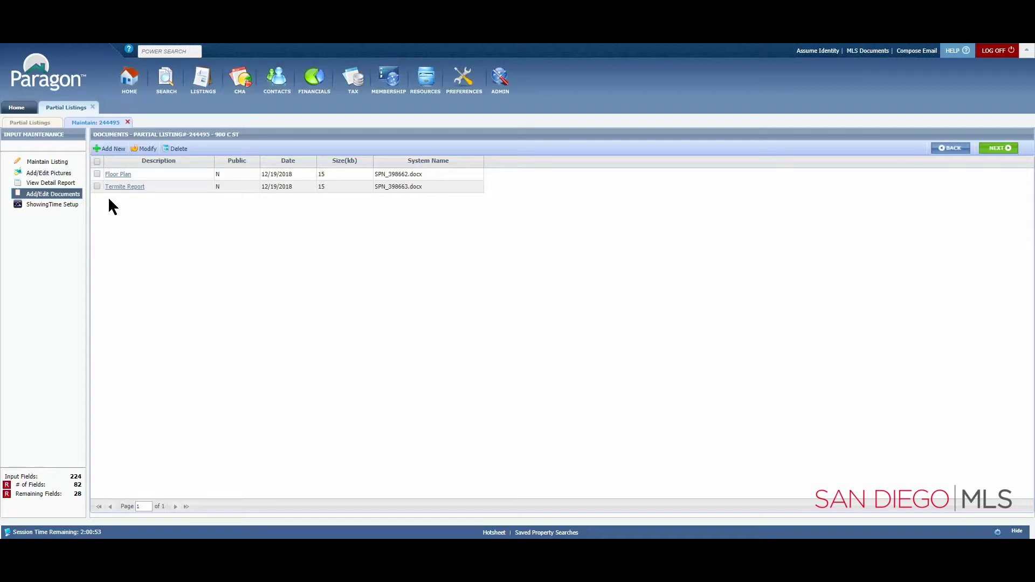
- Display the detail report for listing 244495 with its photo, facts and map
{"action": "left_click", "coordinate": [62, 187]}
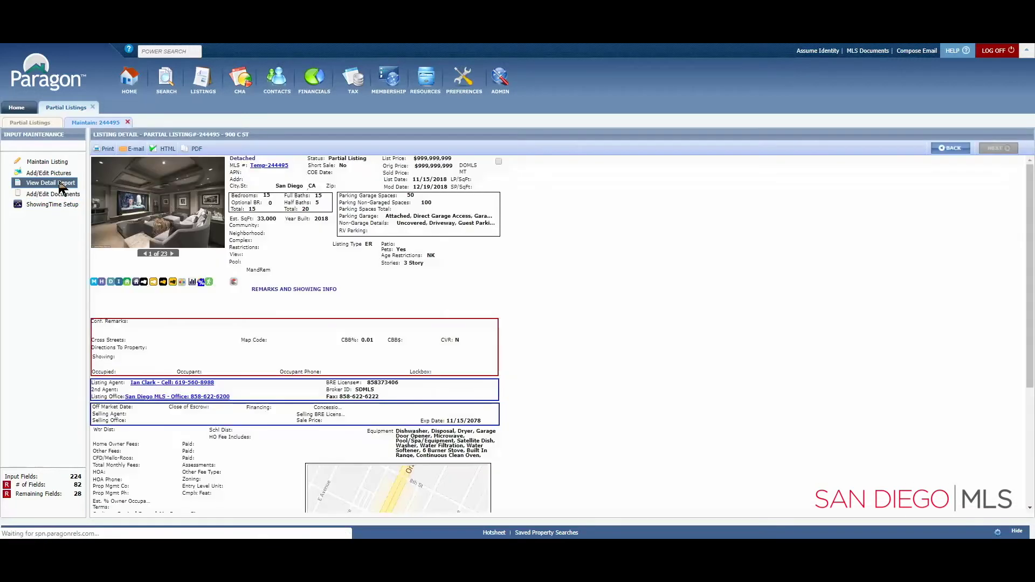